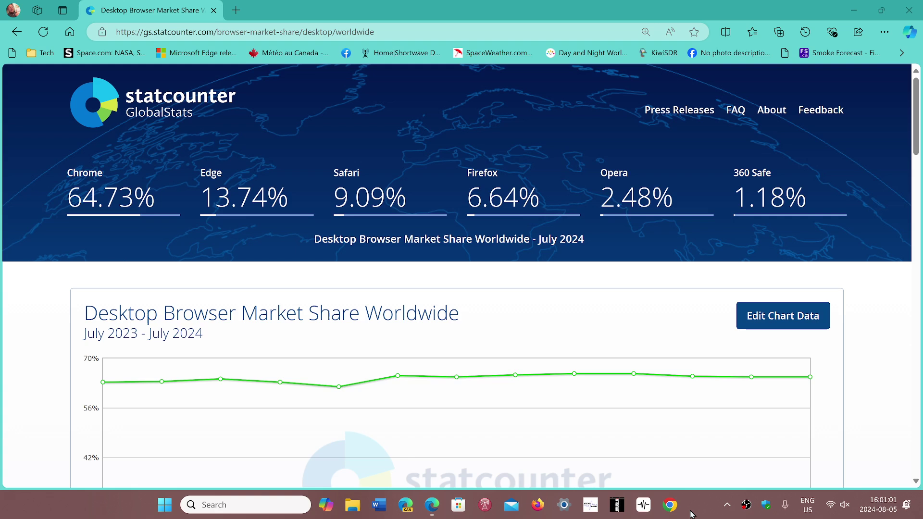
pyautogui.press('XF86AudioRaiseVolume')
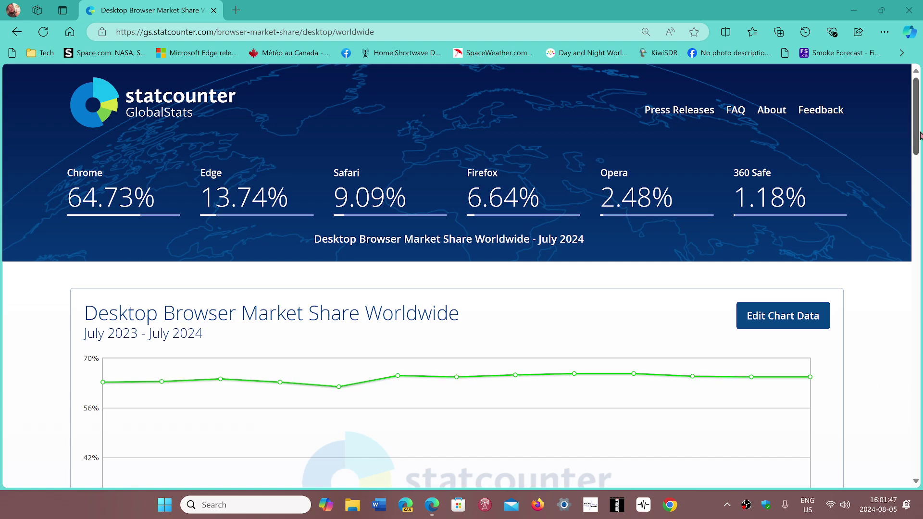
pyautogui.moveTo(918, 136); pyautogui.dragTo(918, 186)
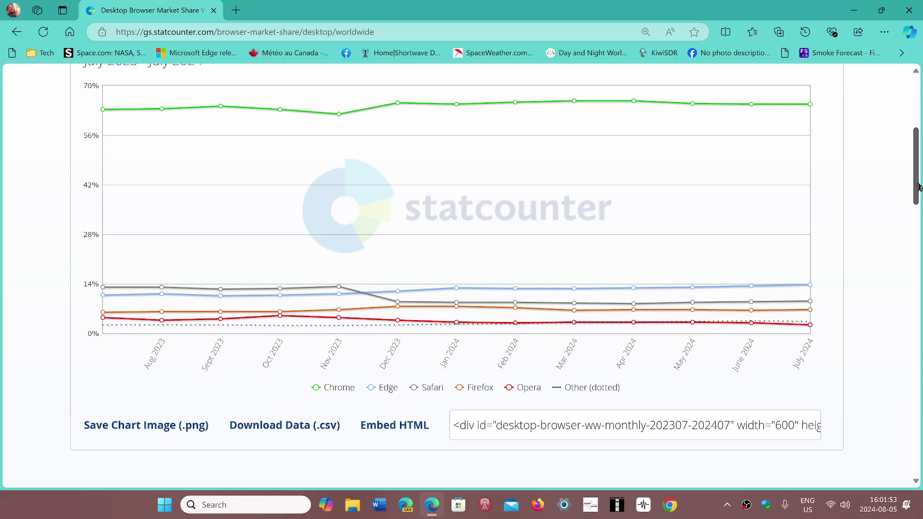
pyautogui.moveTo(918, 186)
pyautogui.mouseDown()
pyautogui.moveTo(918, 148)
pyautogui.moveTo(918, 194)
pyautogui.mouseUp()
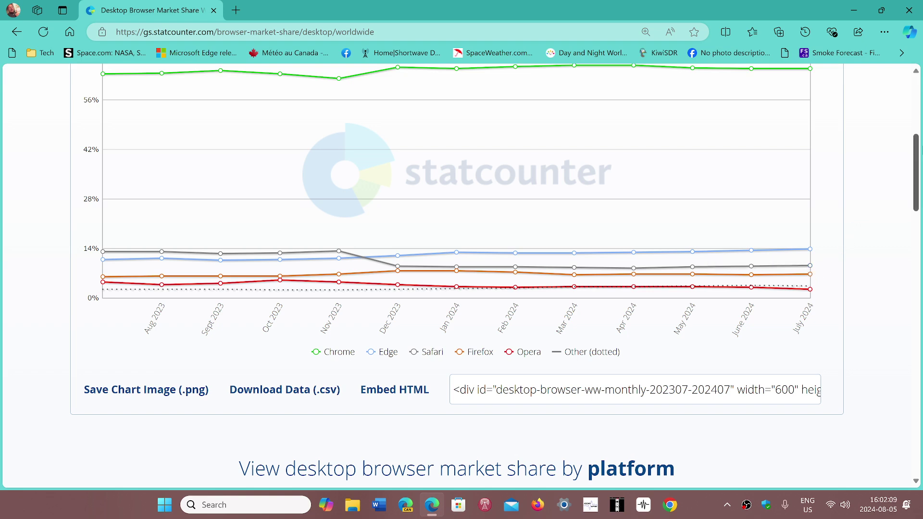
pyautogui.moveTo(916, 150); pyautogui.dragTo(914, 87)
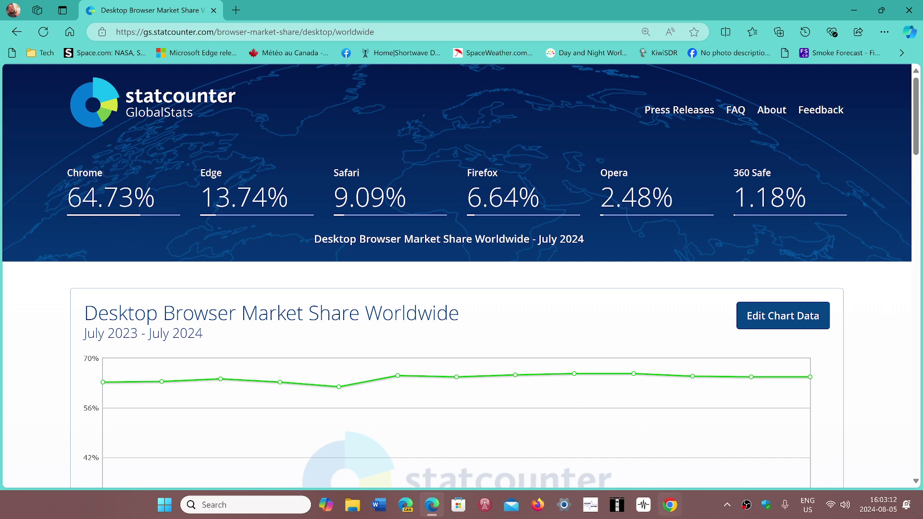
pyautogui.click(696, 513)
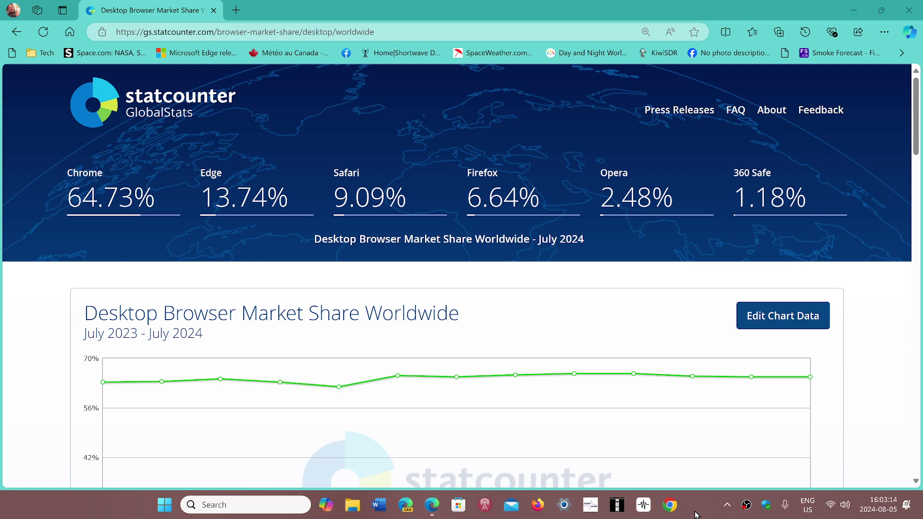